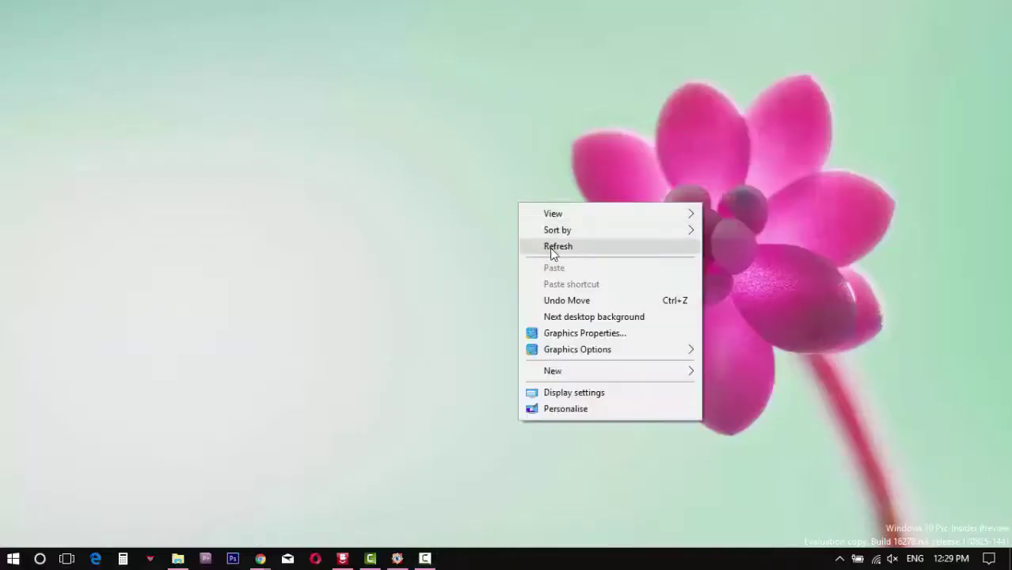
Step: Open the Network & Internet settings and bring up the list of network adapters
click(554, 251)
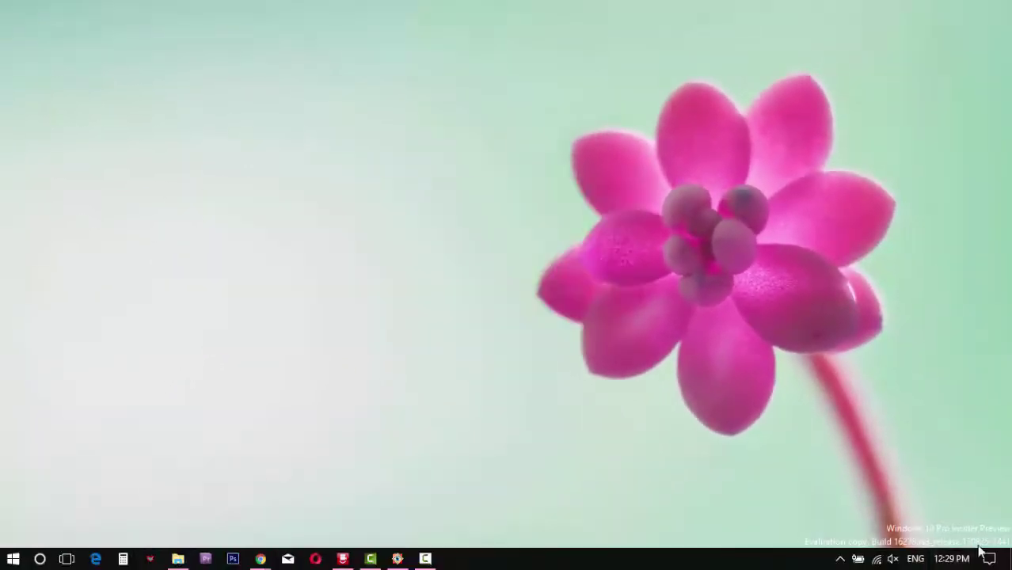
click(878, 561)
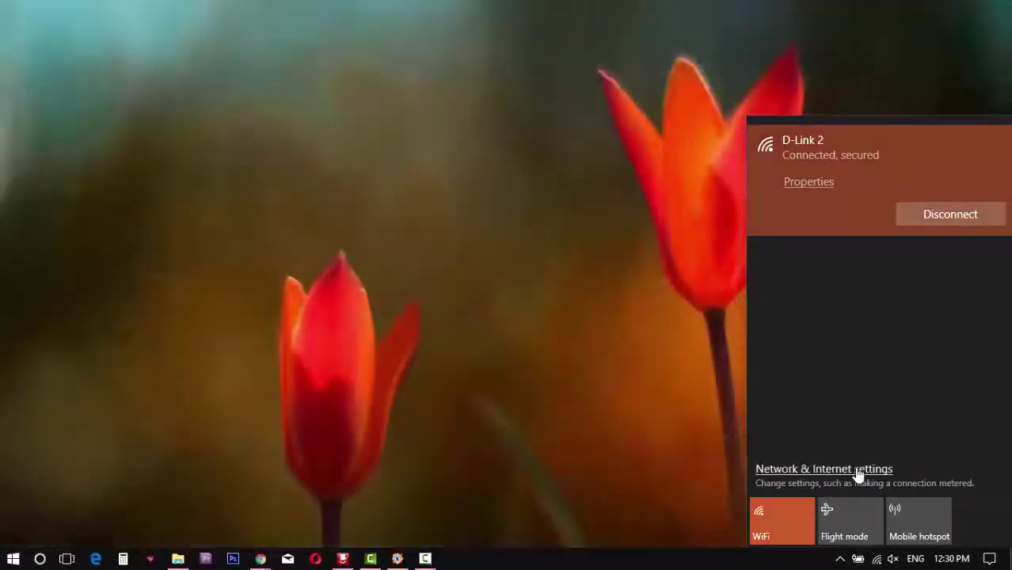
click(856, 470)
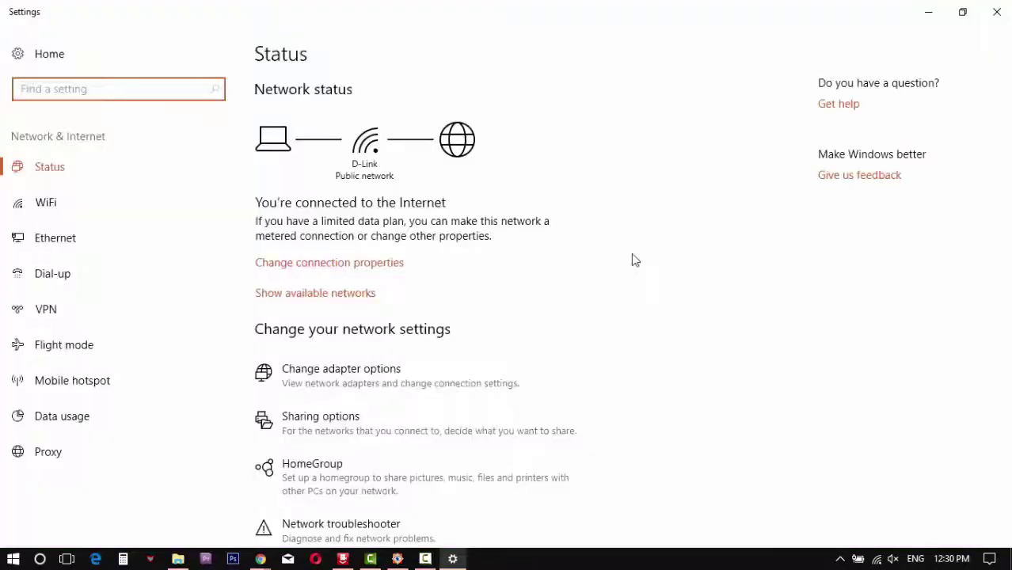
click(343, 311)
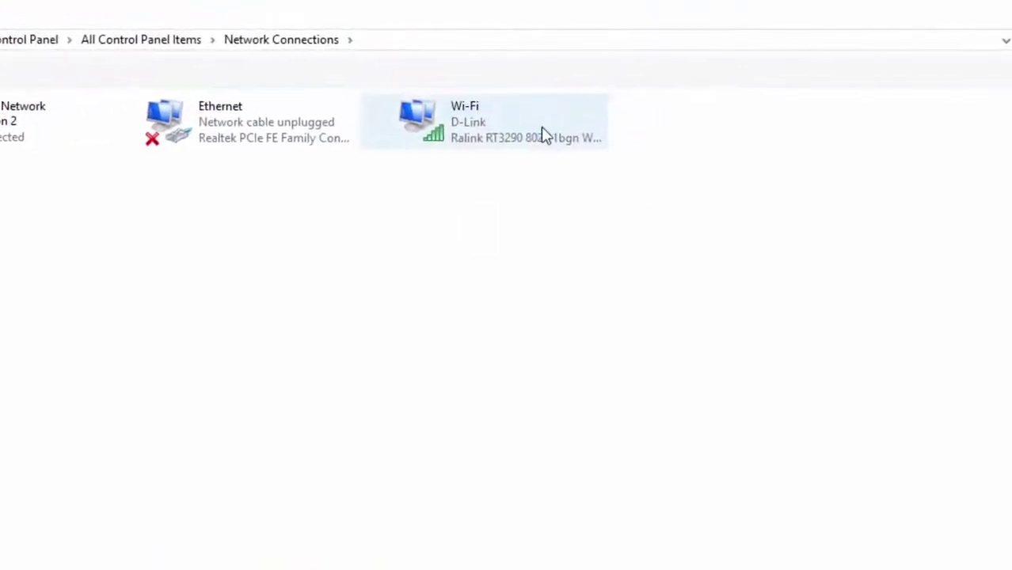
Step: Open the Internet Protocol Version 4 (TCP/IPv4) properties of the Wi-Fi adapter
click(543, 136)
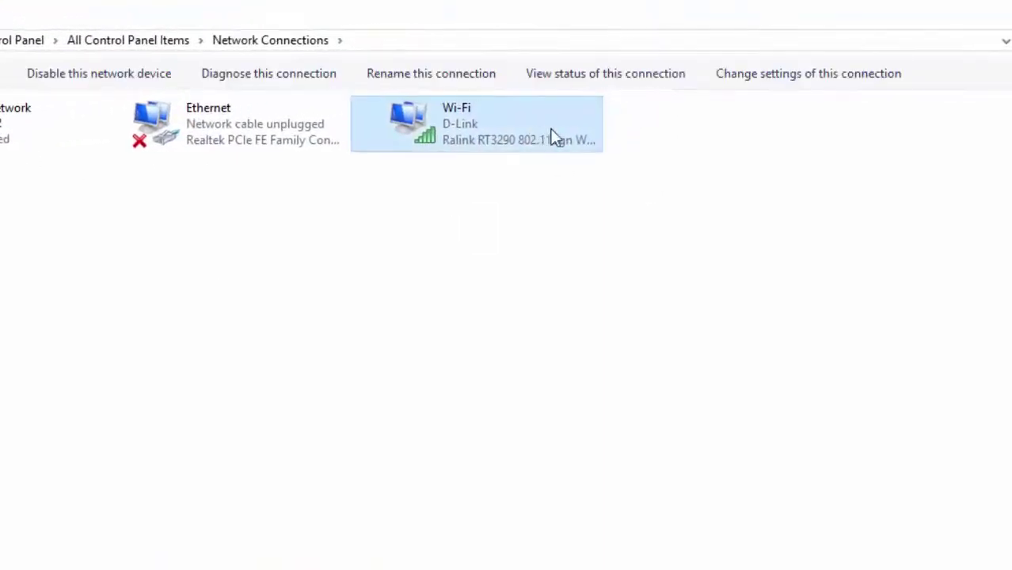
right_click(451, 121)
click(563, 334)
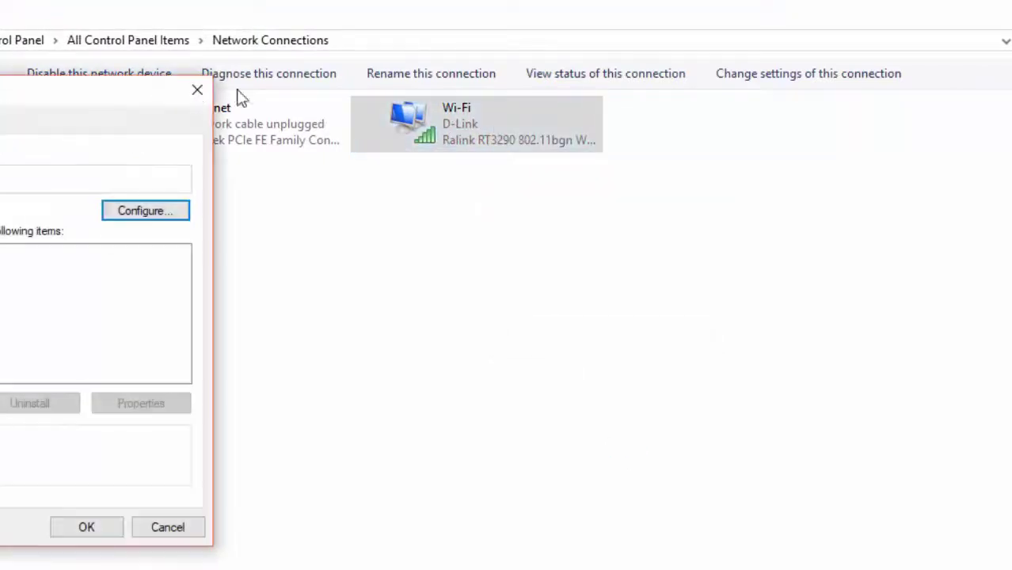
drag(4, 99, 389, 97)
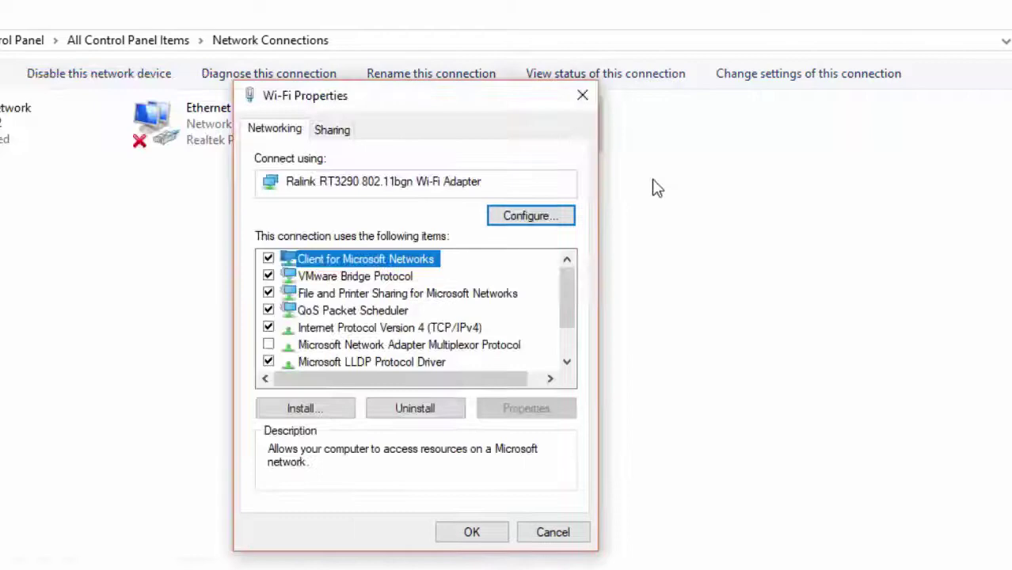
drag(318, 99, 537, 97)
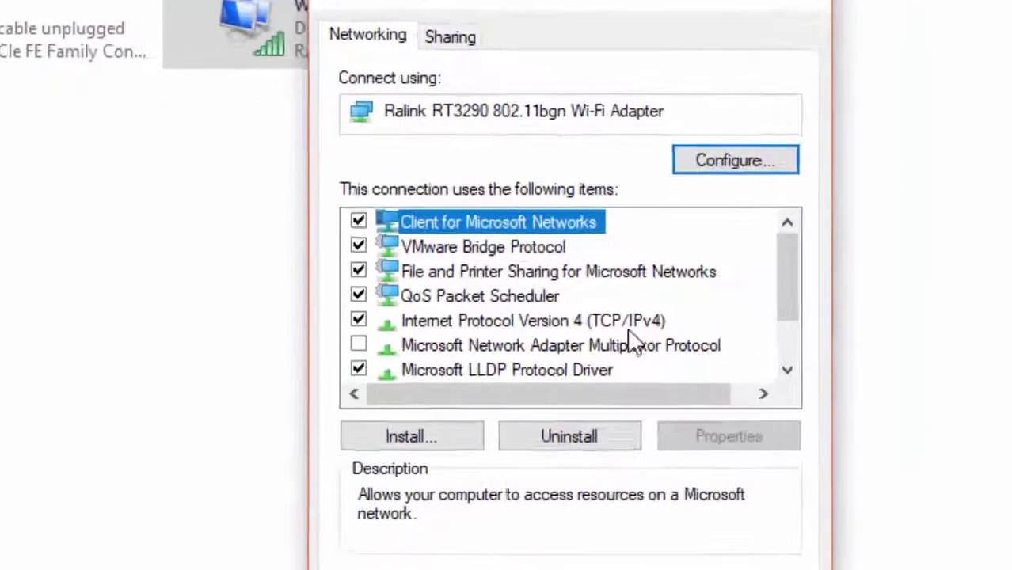
click(680, 332)
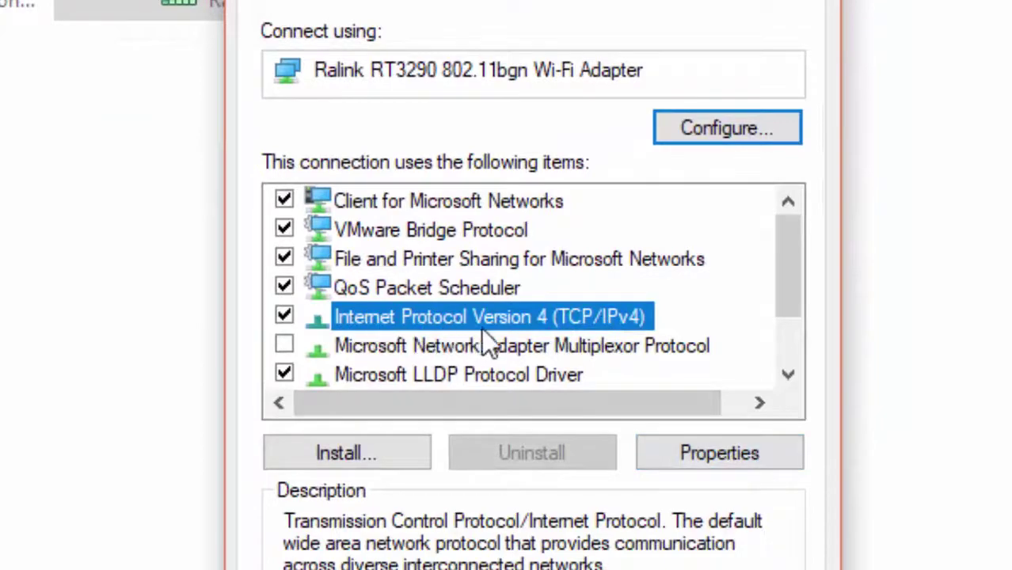
click(701, 466)
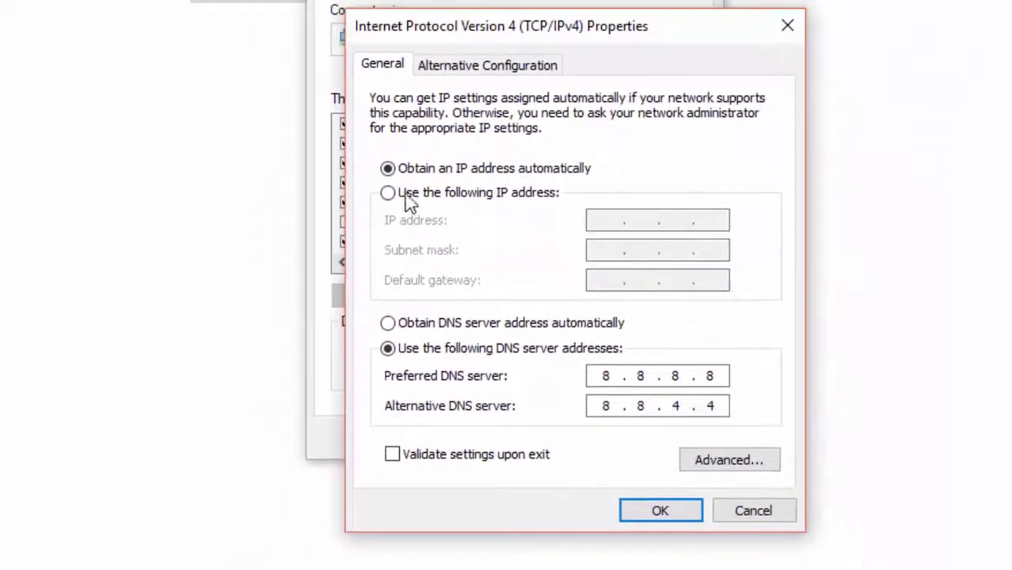
Step: Try obtaining the IP address automatically with settings validated upon exit, and close the IPv4 and Wi-Fi properties without saving
click(388, 193)
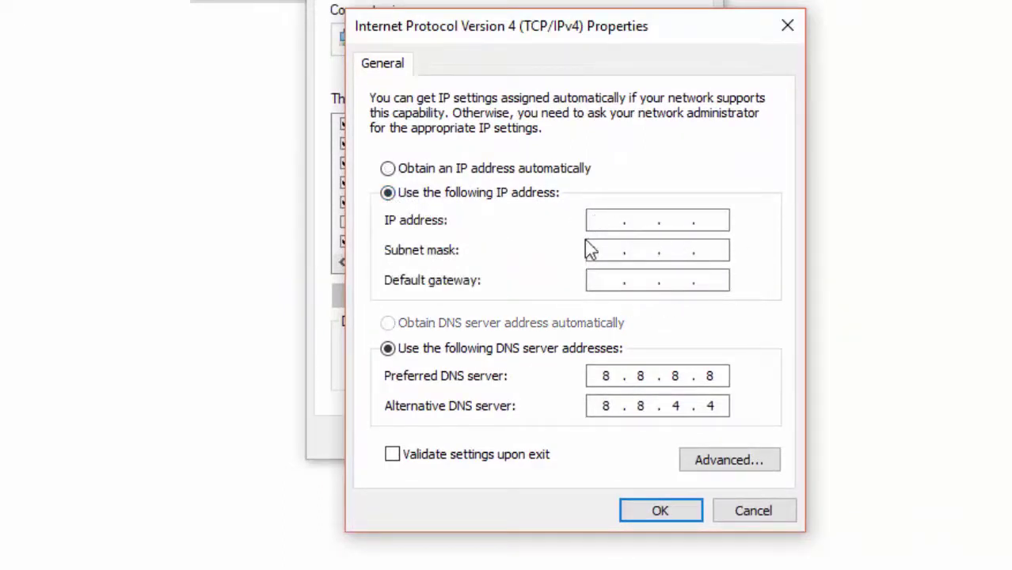
click(388, 168)
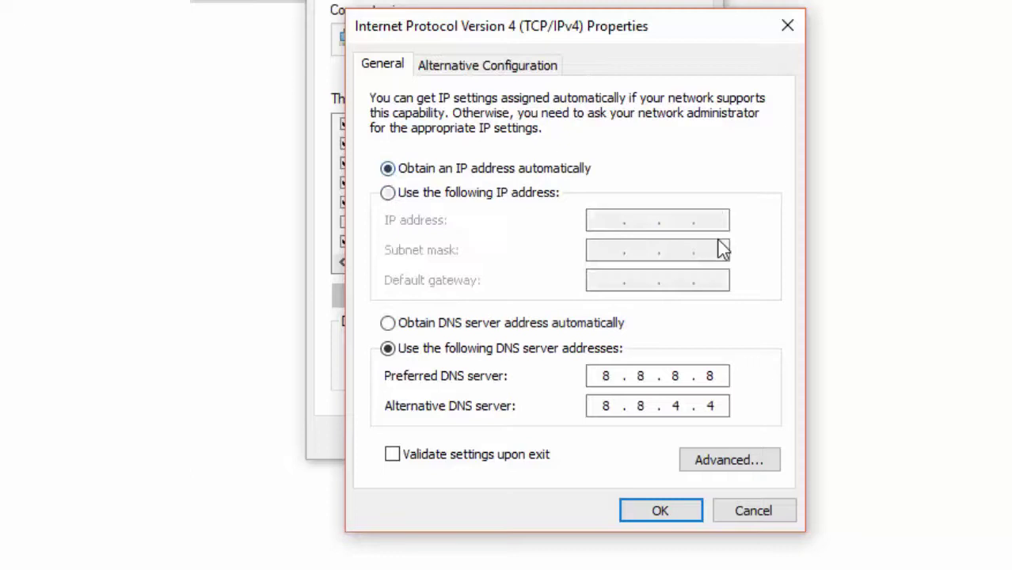
click(404, 195)
click(388, 169)
click(394, 456)
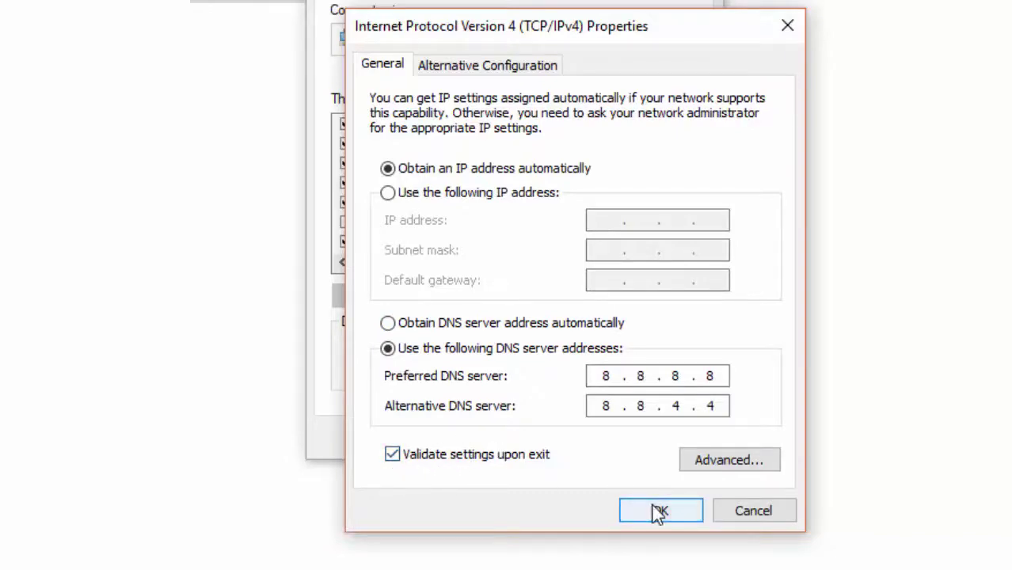
click(785, 22)
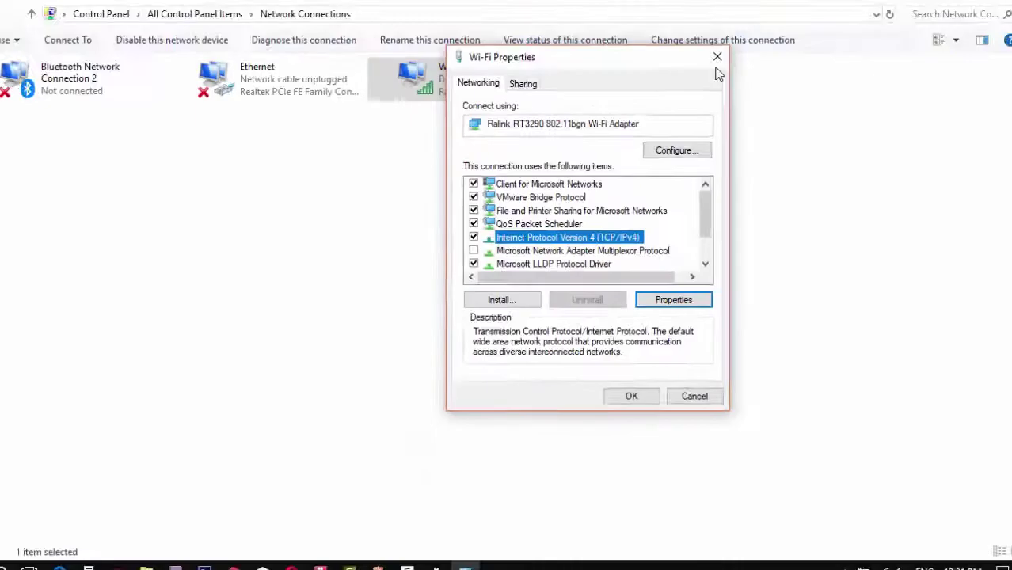
click(717, 71)
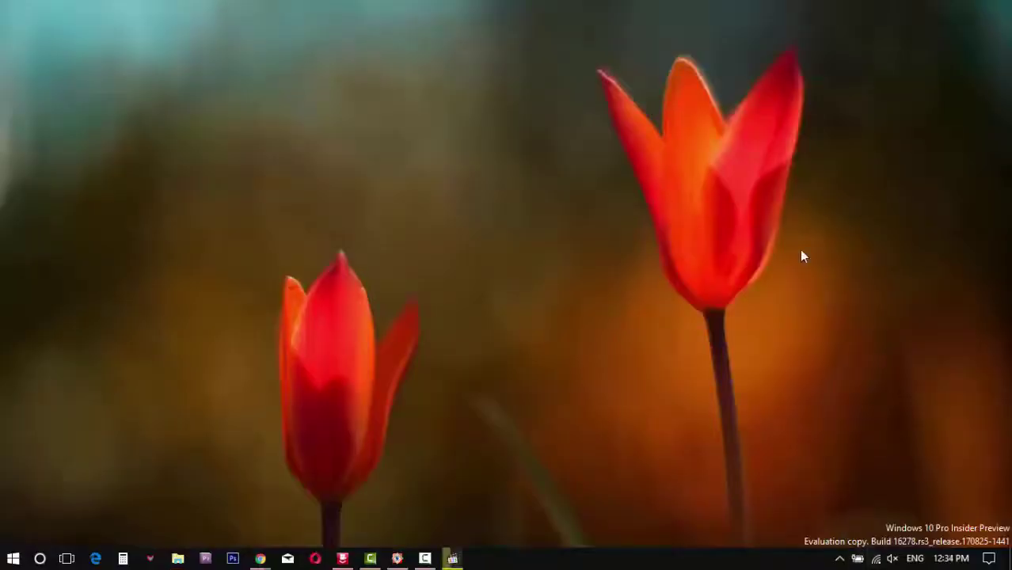
Step: Refresh the desktop and open Command Prompt with administrator rights
right_click(634, 209)
click(681, 253)
key(super+x)
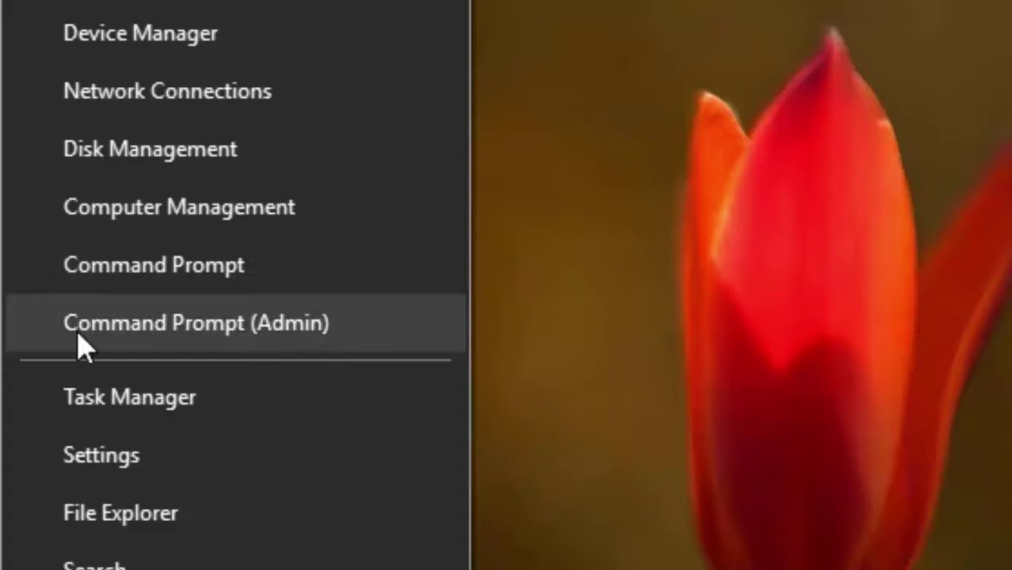
click(287, 337)
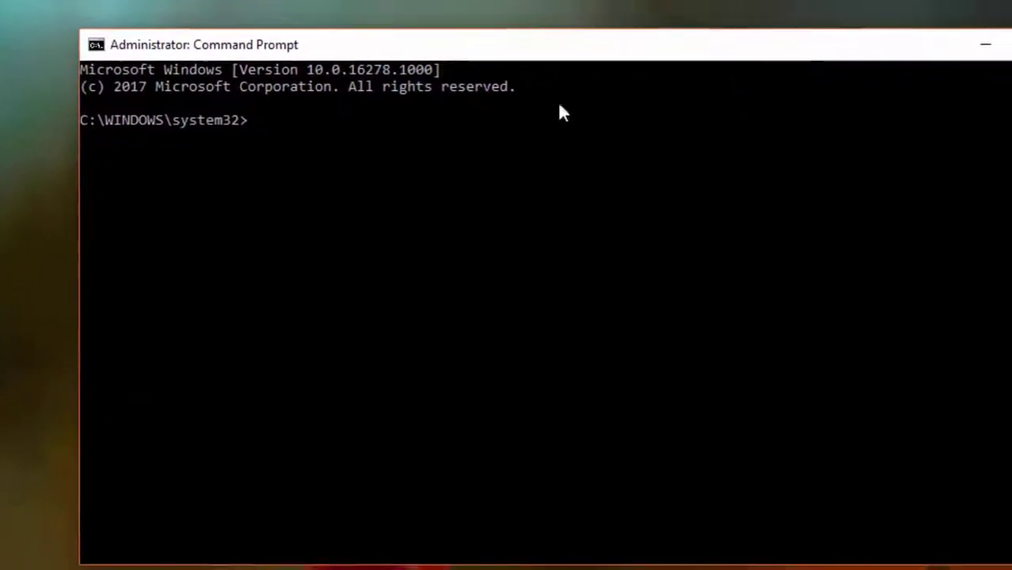
Step: Release the current IP address by running ipconfig /release
text(i)
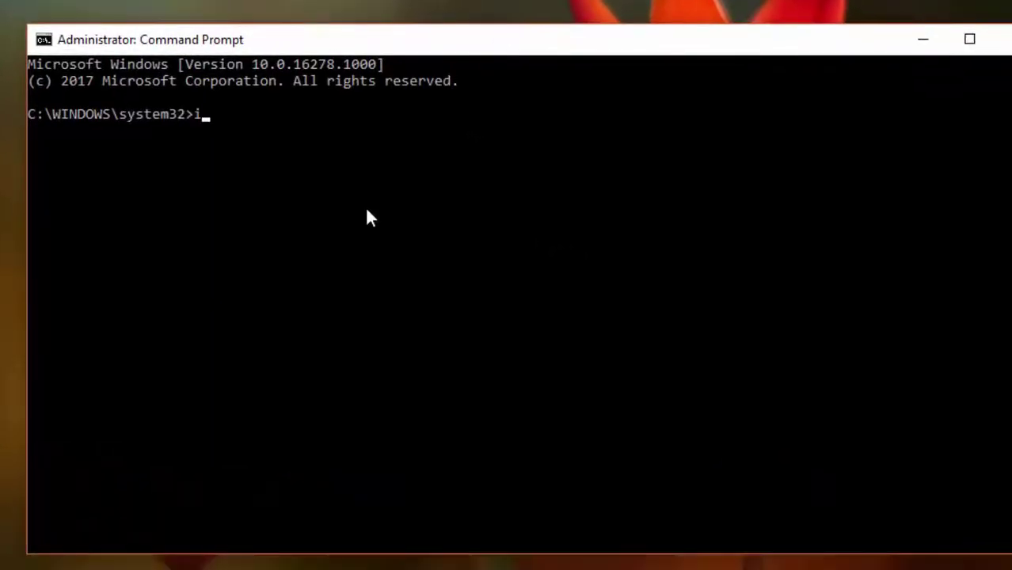
text(pco)
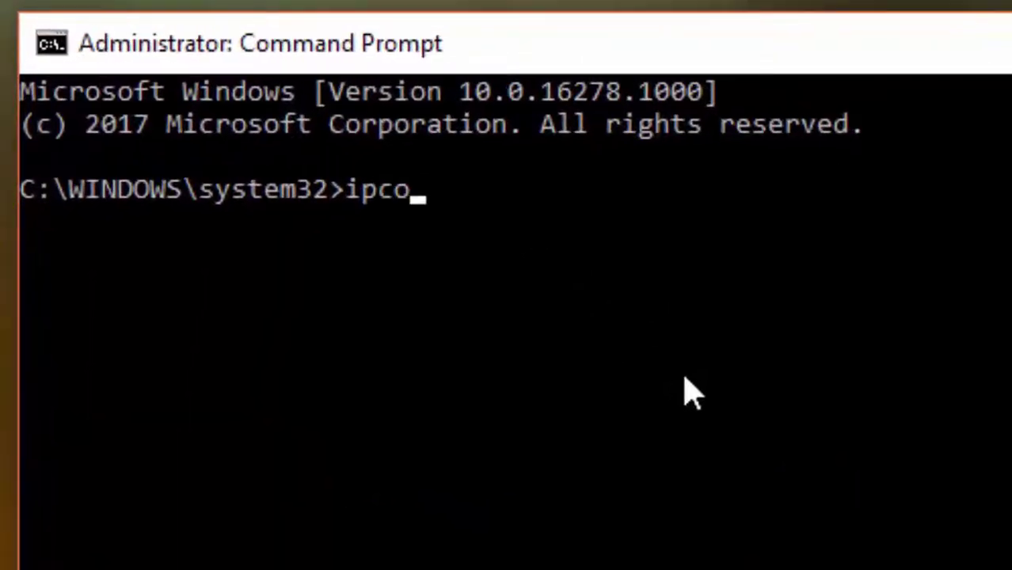
text(nfig)
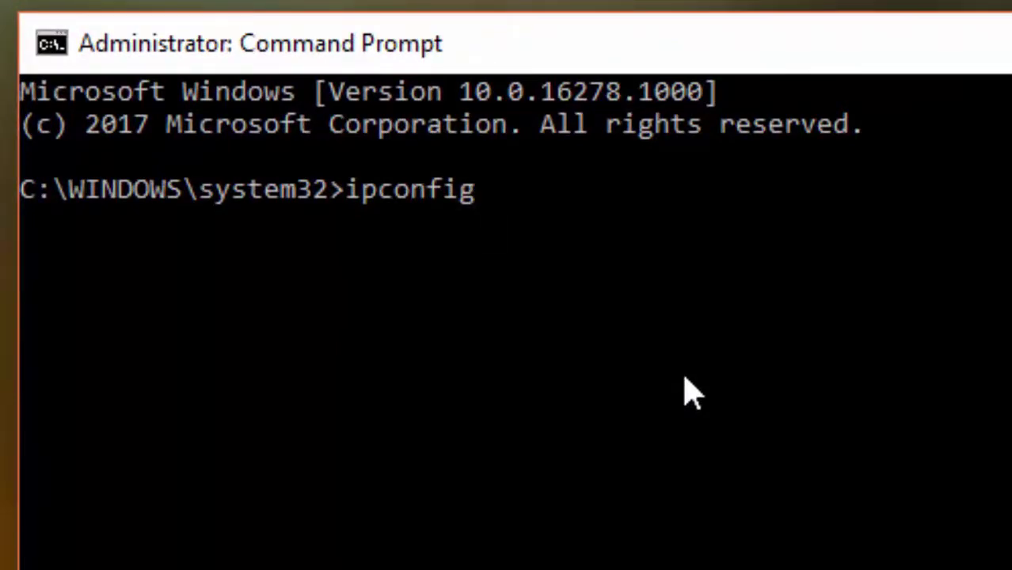
text( /release)
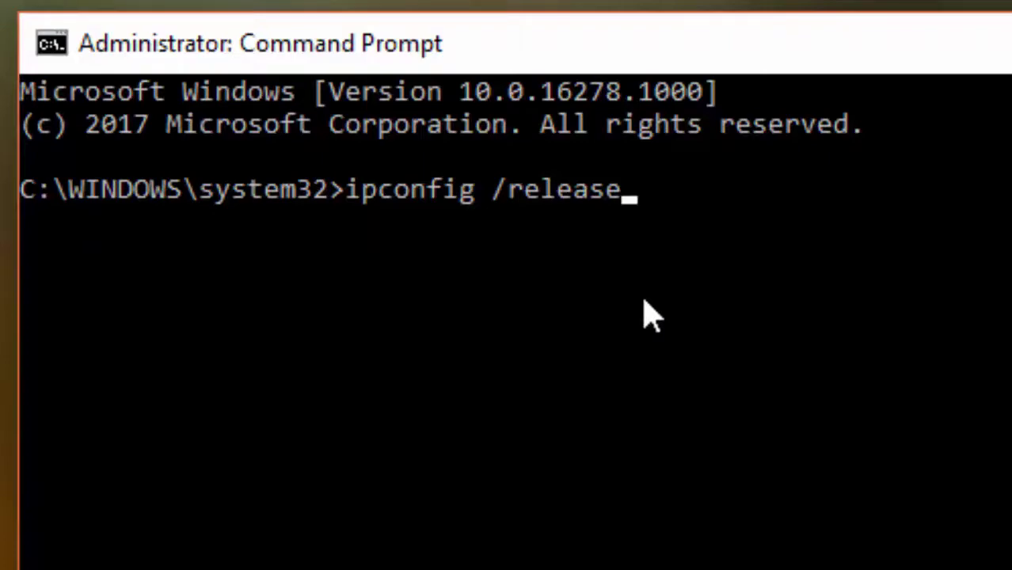
key(Return)
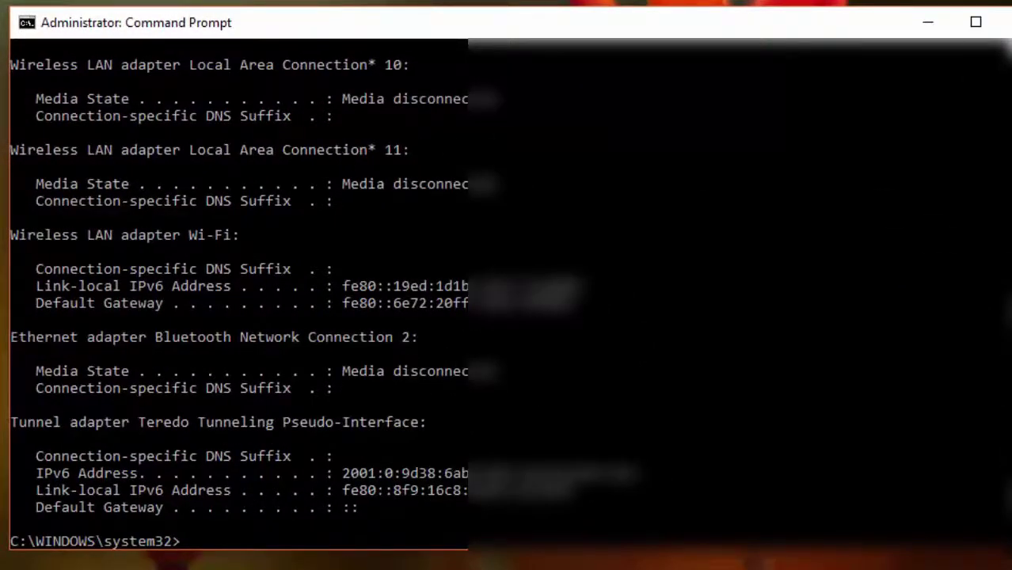
Step: Request a new IP address by running ipconfig /renew
scroll(459, 403, down, 3)
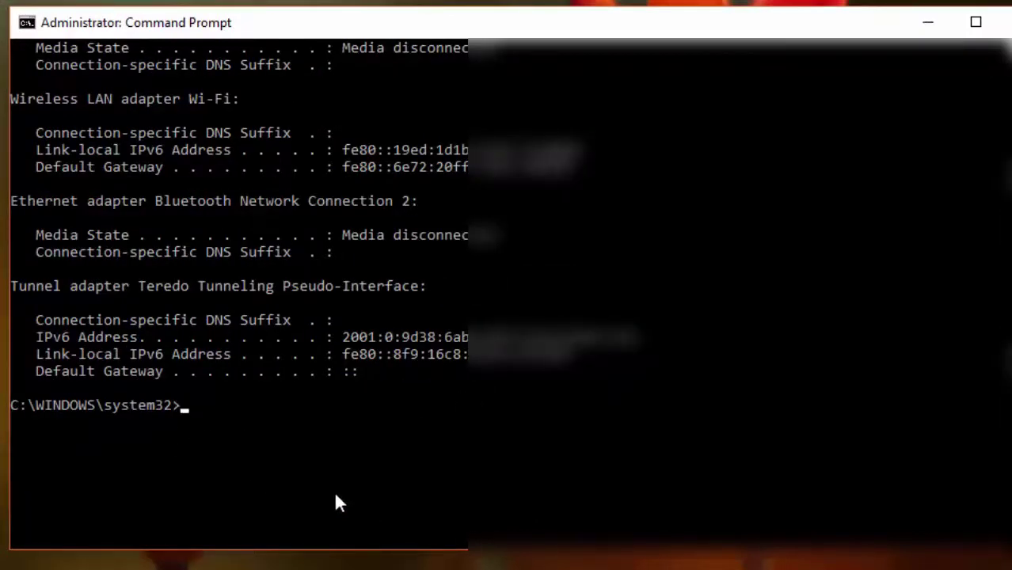
text(ipconfig)
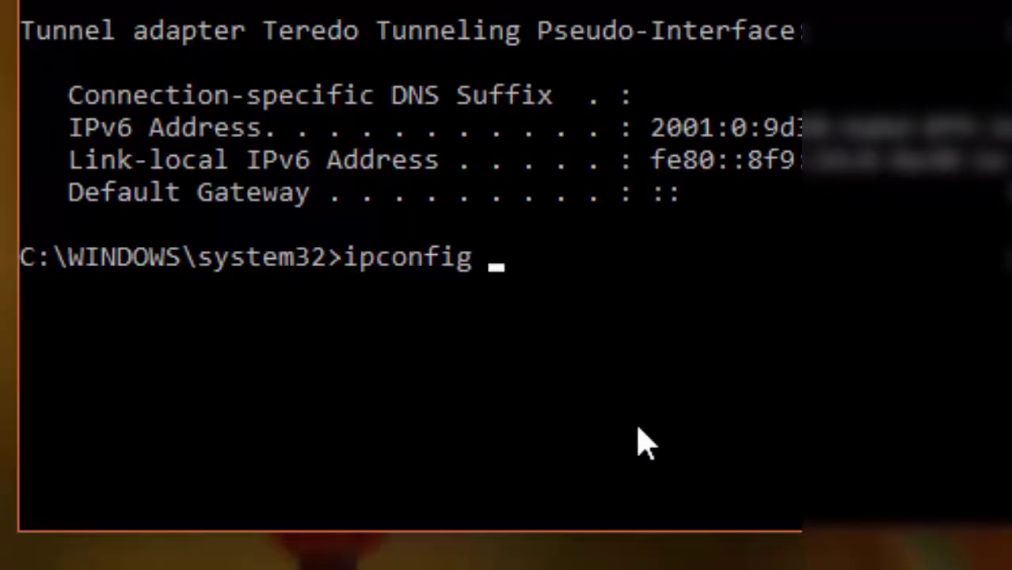
text( /renew)
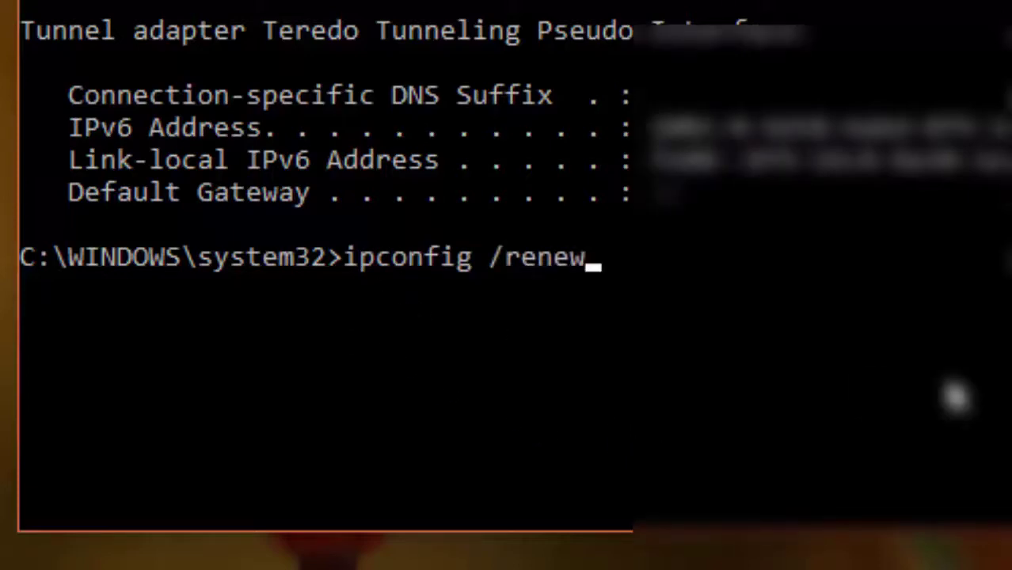
key(Return)
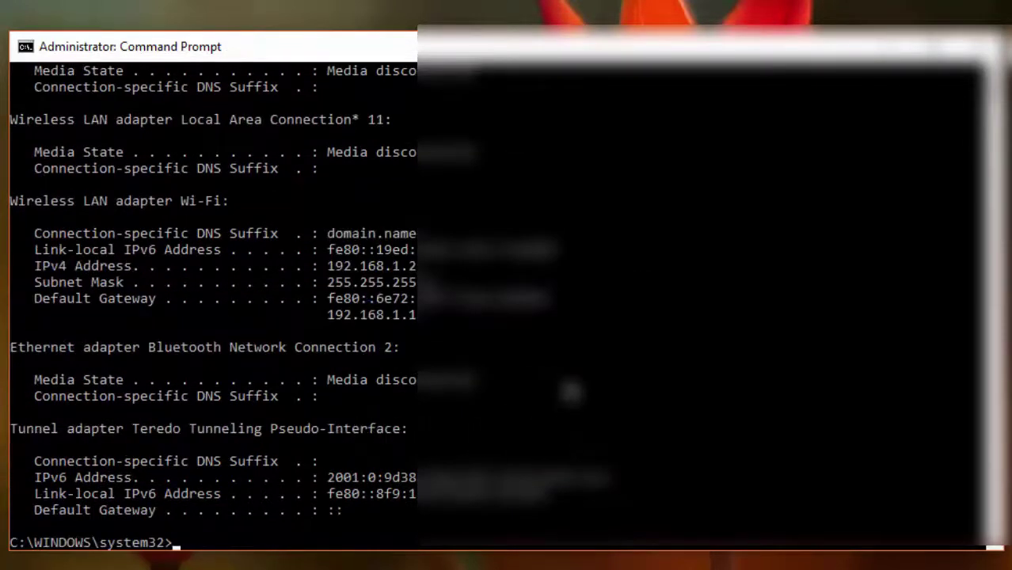
Step: Clear the DNS resolver cache by running ipconfig /flushdns
scroll(581, 387, down, 5)
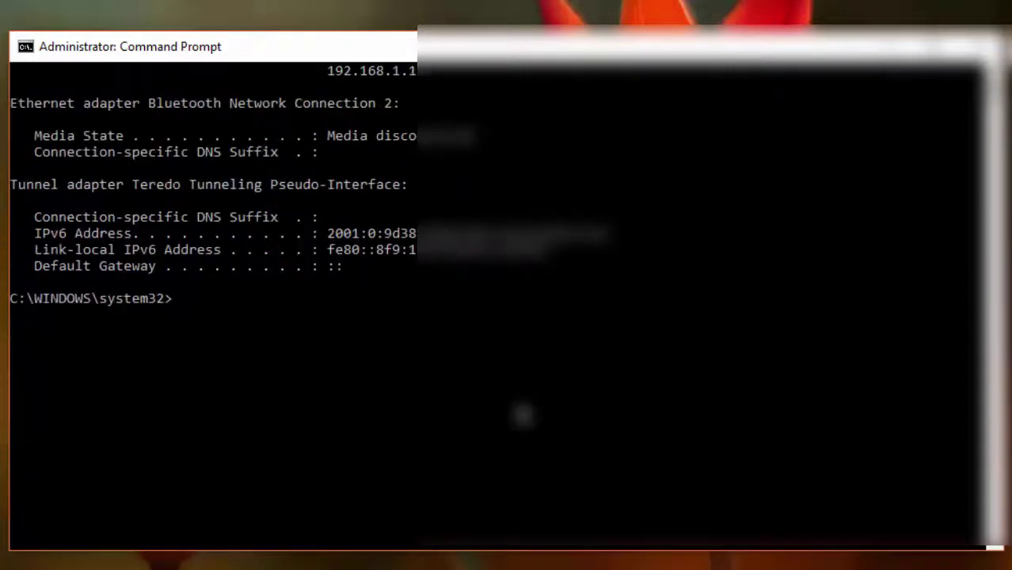
text(ip)
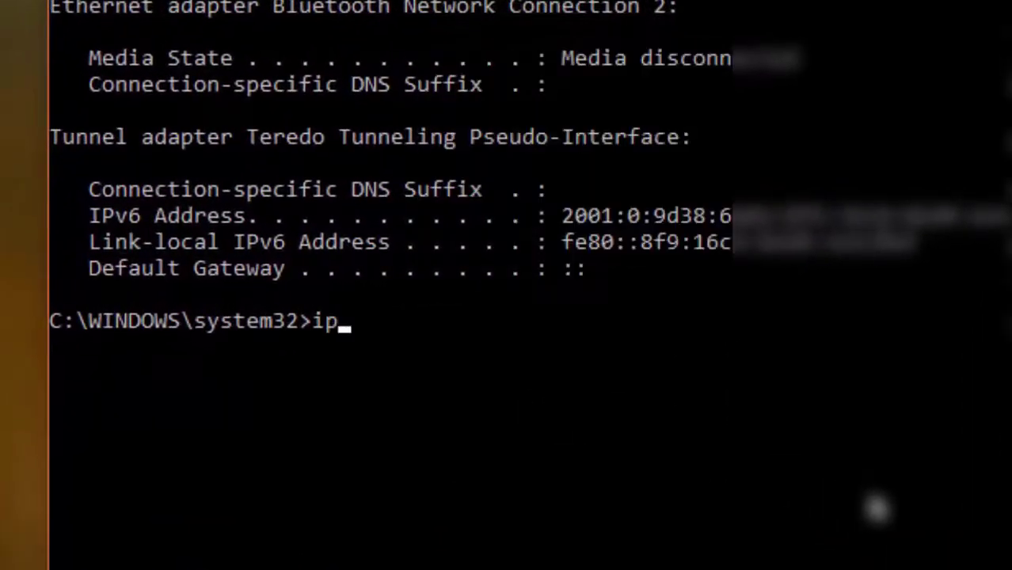
text(confi)
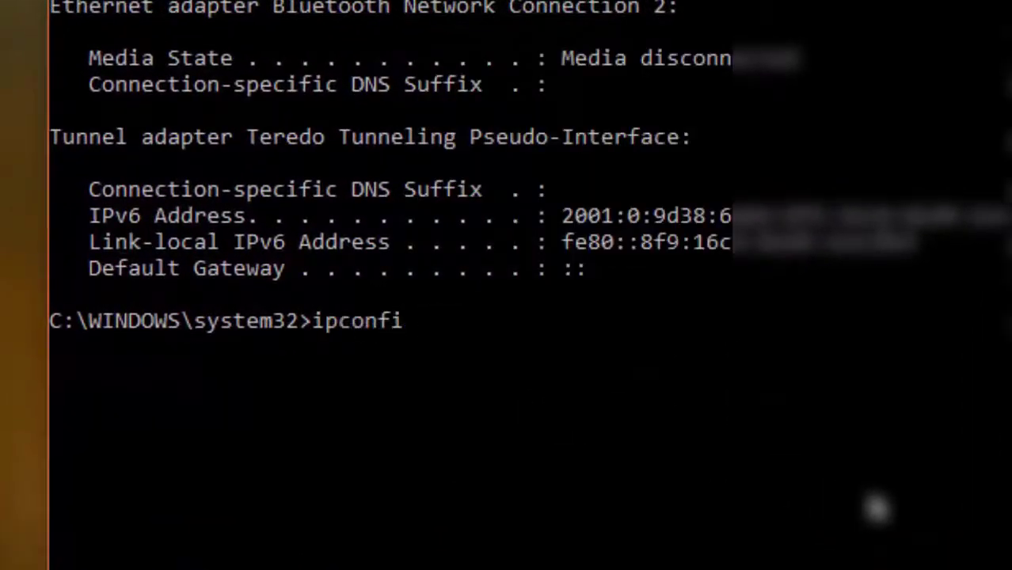
text(g /flush)
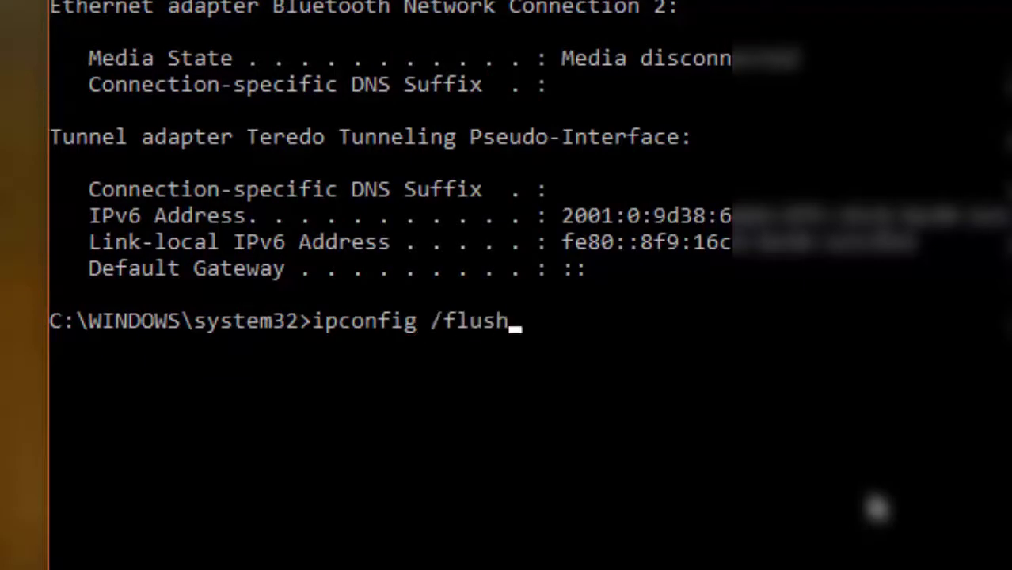
text(dns)
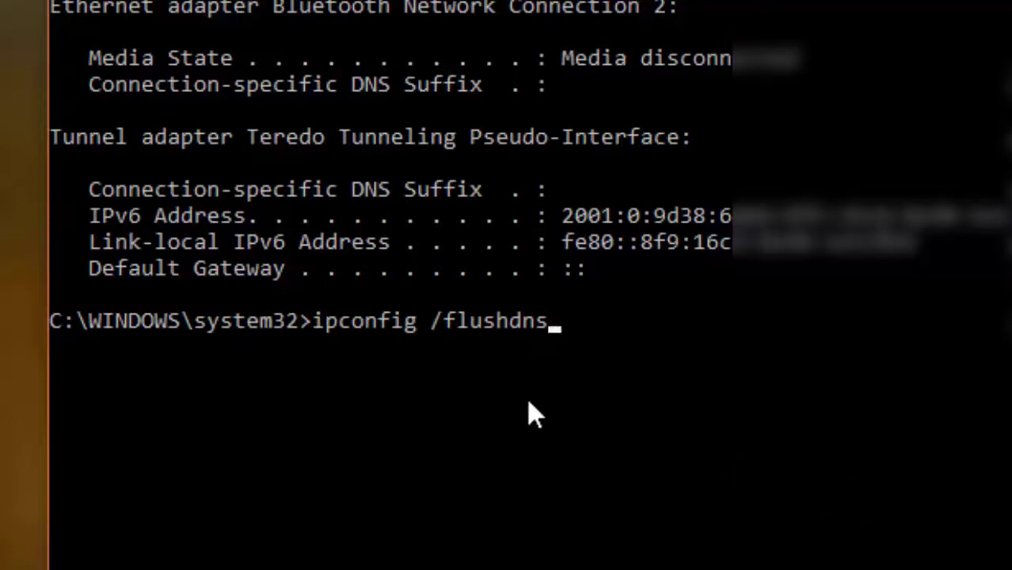
key(Return)
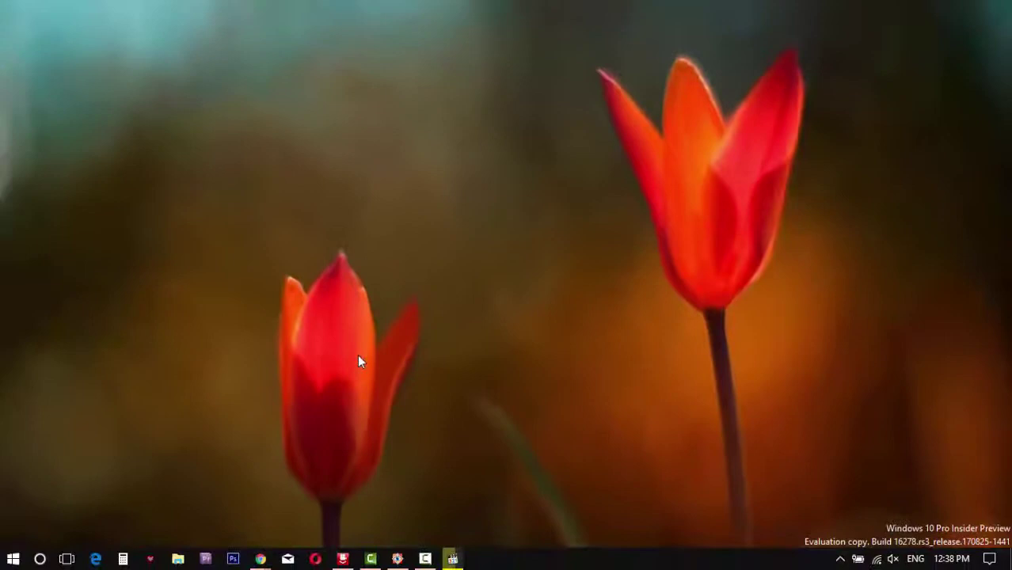
Step: Open Start to reach the computer's power options
click(13, 560)
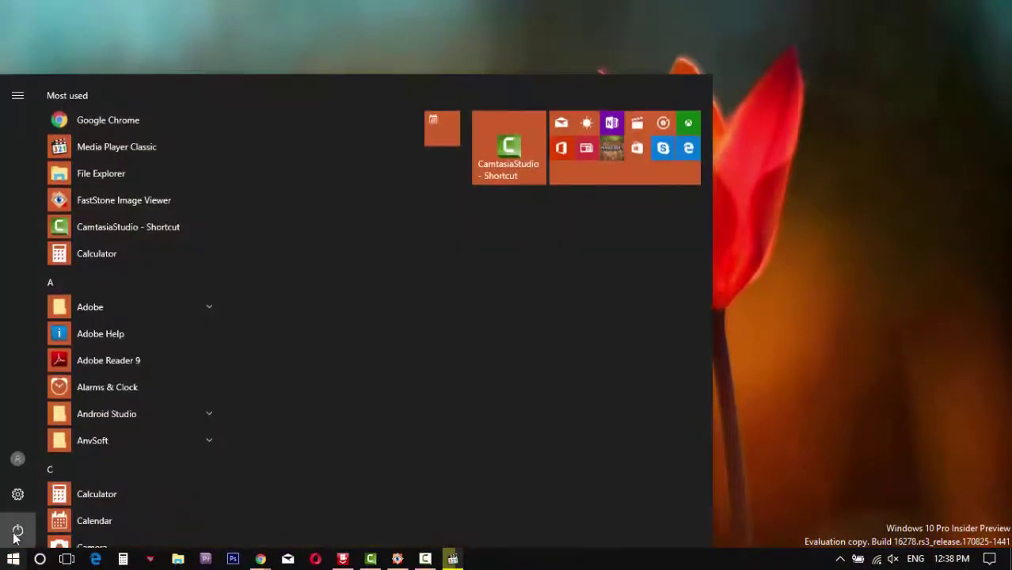